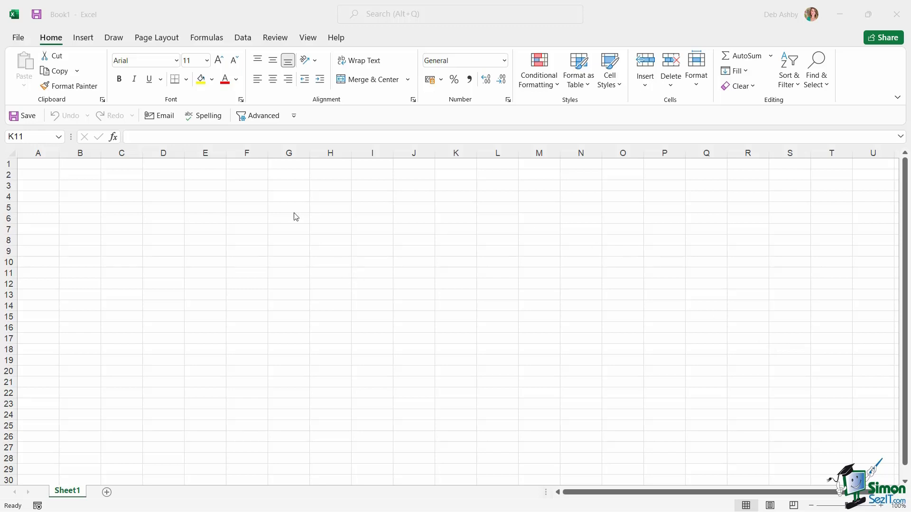
- Bring up the full New templates page and scroll through the Office template gallery
{"action": "left_click", "coordinate": [19, 38]}
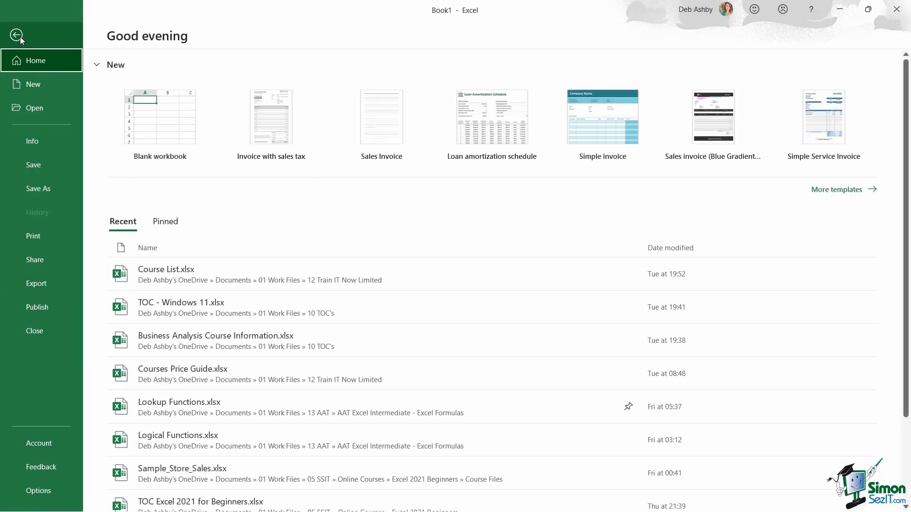
{"action": "left_click", "coordinate": [50, 87]}
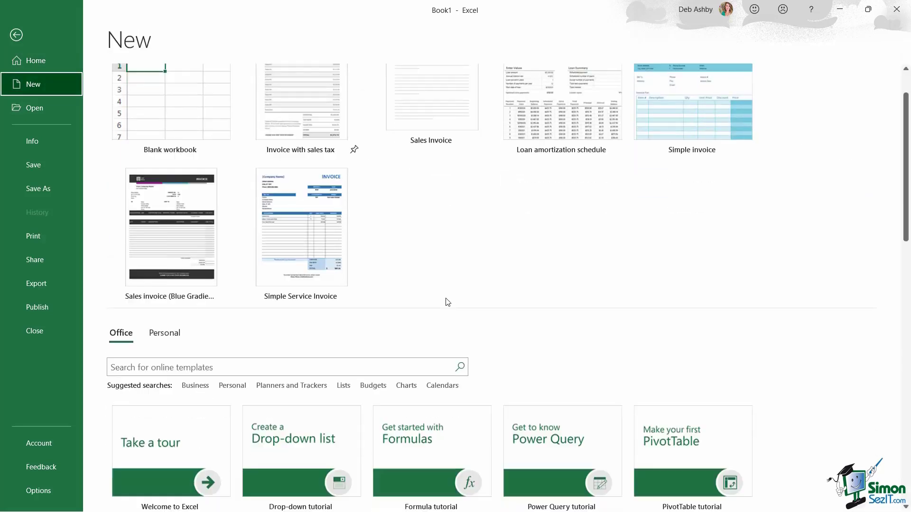
{"action": "scroll", "coordinate": [446, 302], "scroll_direction": "down", "scroll_amount": 5}
{"action": "scroll", "coordinate": [443, 297], "scroll_direction": "down", "scroll_amount": 1}
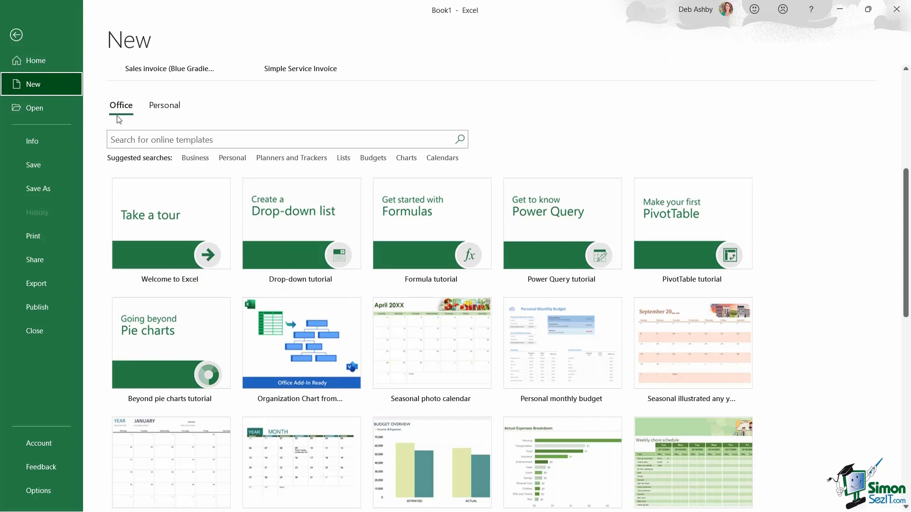
- Review the saved Personal templates, then return to the Office template gallery
{"action": "left_click", "coordinate": [160, 108]}
{"action": "scroll", "coordinate": [236, 247], "scroll_direction": "down", "scroll_amount": 3}
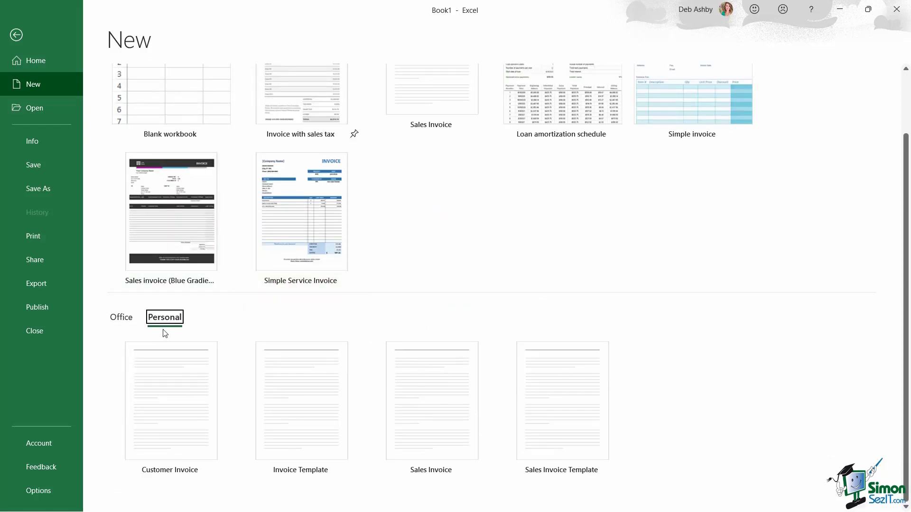
{"action": "left_click", "coordinate": [121, 321]}
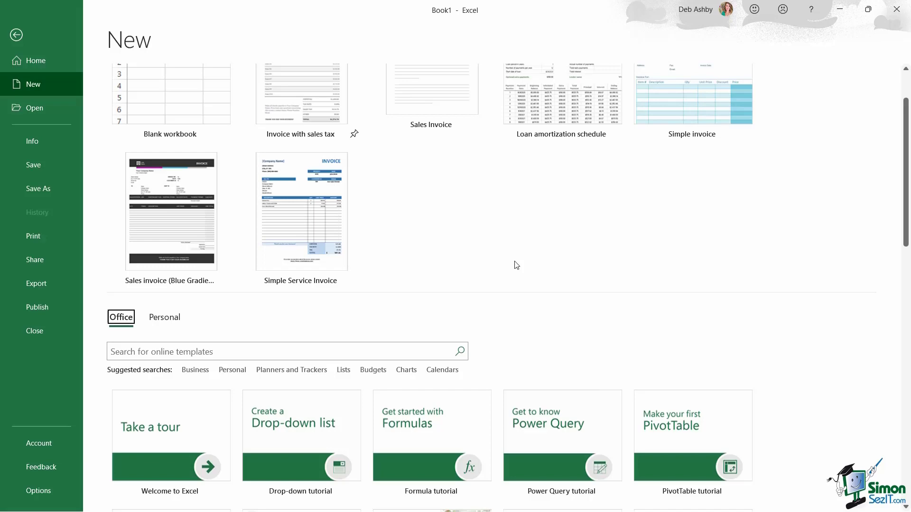
{"action": "scroll", "coordinate": [532, 226], "scroll_direction": "down", "scroll_amount": 5}
{"action": "scroll", "coordinate": [532, 227], "scroll_direction": "down", "scroll_amount": 1}
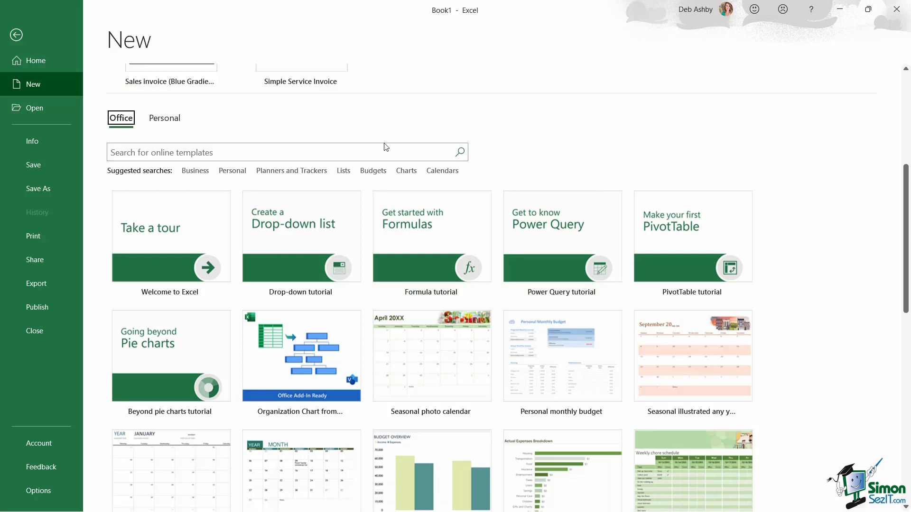
- Run the Budgets suggested search to list templates like Personal monthly budget and College budget
{"action": "left_click", "coordinate": [373, 172]}
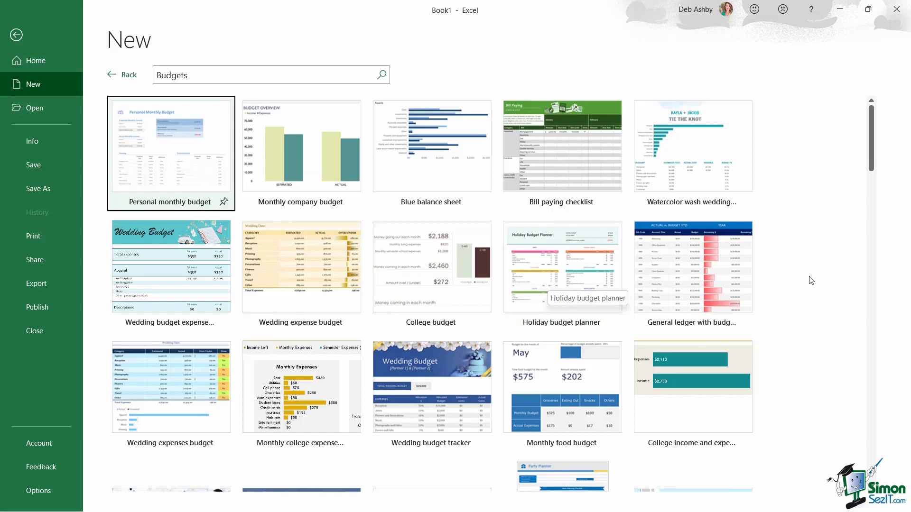
- Leave the budget results and search online templates for 'invoice'
{"action": "left_click", "coordinate": [129, 78]}
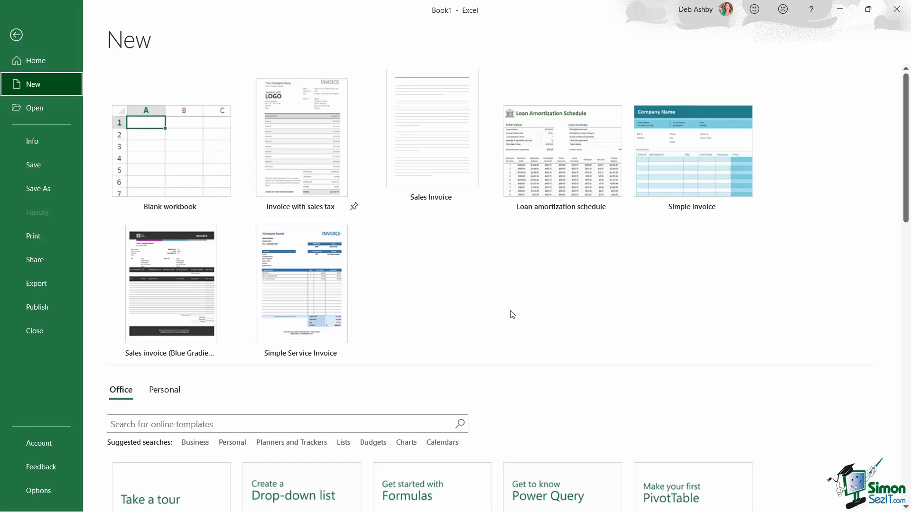
{"action": "scroll", "coordinate": [514, 313], "scroll_direction": "down", "scroll_amount": 5}
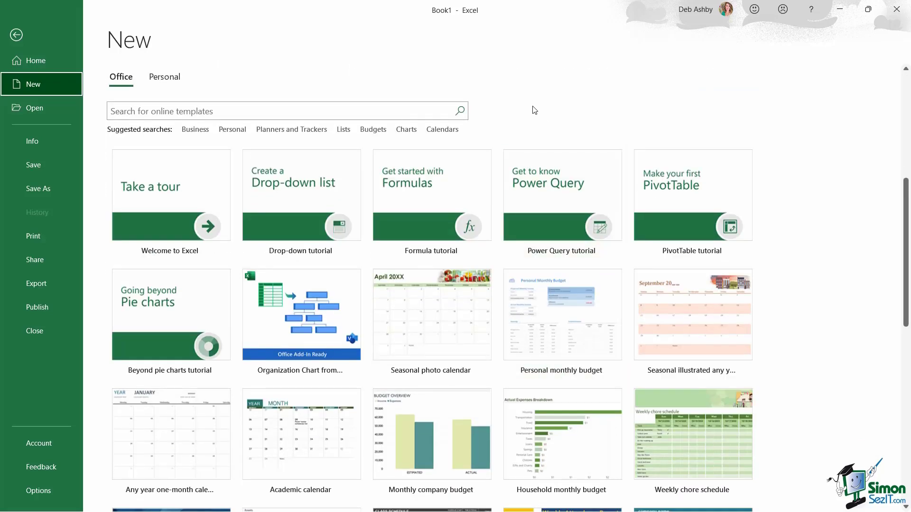
{"action": "left_click", "coordinate": [140, 114]}
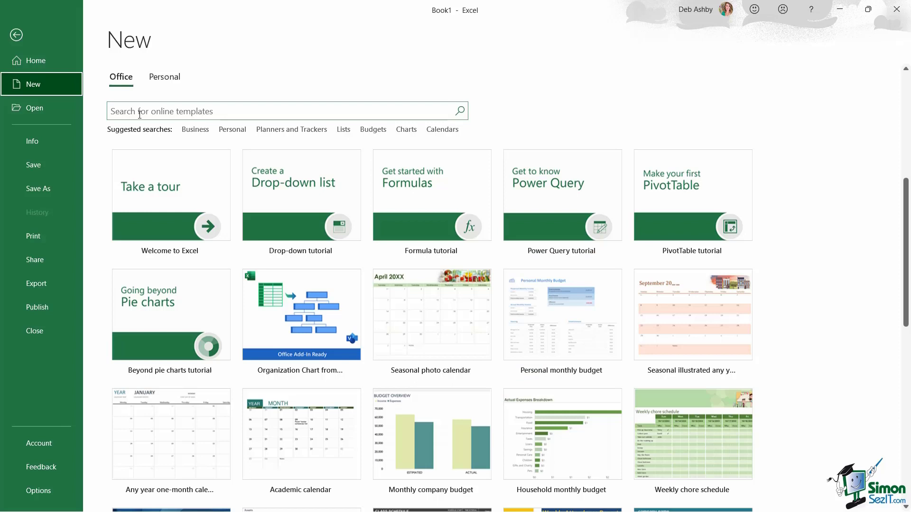
{"action": "left_click", "coordinate": [129, 109]}
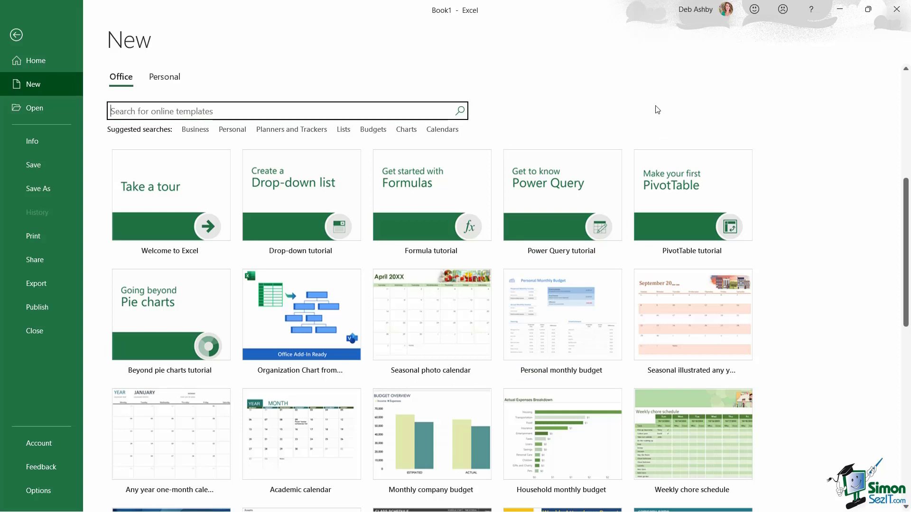
{"action": "type", "text": "invoice"}
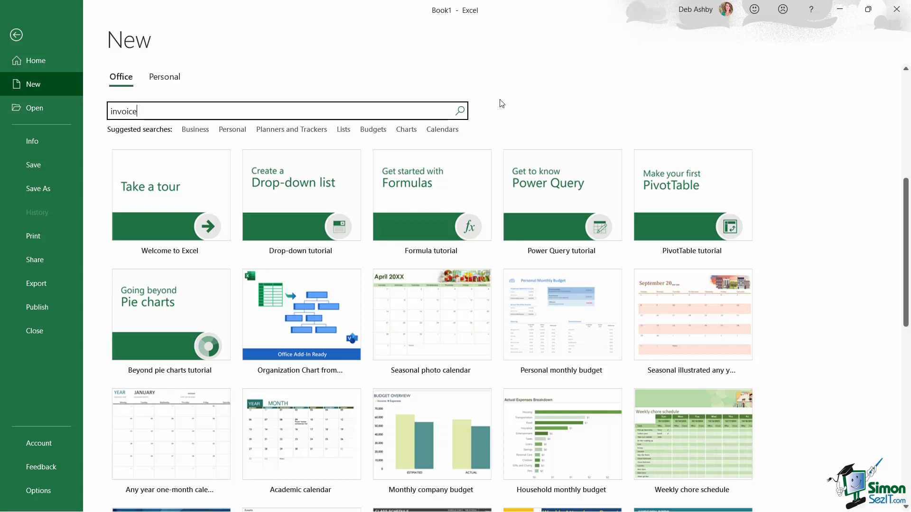
{"action": "left_click", "coordinate": [460, 112]}
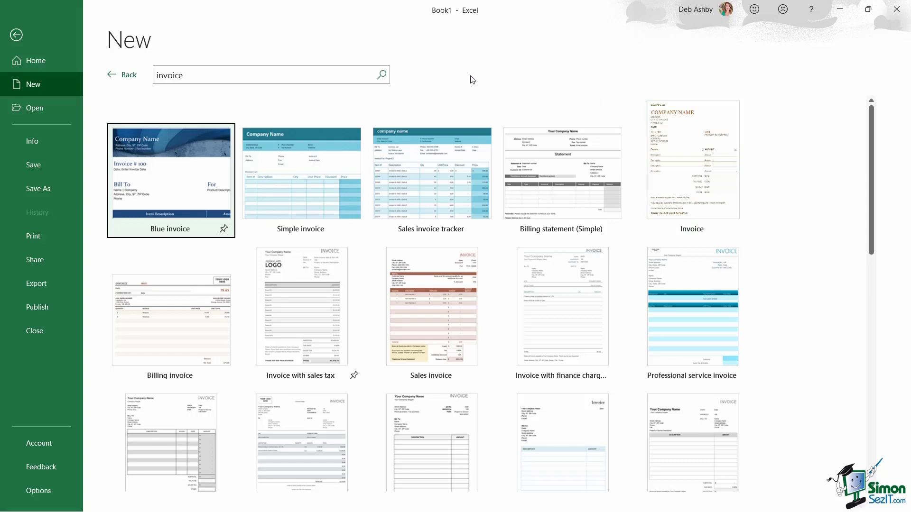
- Preview Simple invoice, browse to Sales invoice tracker and Billing statement, then return to Simple invoice
{"action": "left_click", "coordinate": [306, 174]}
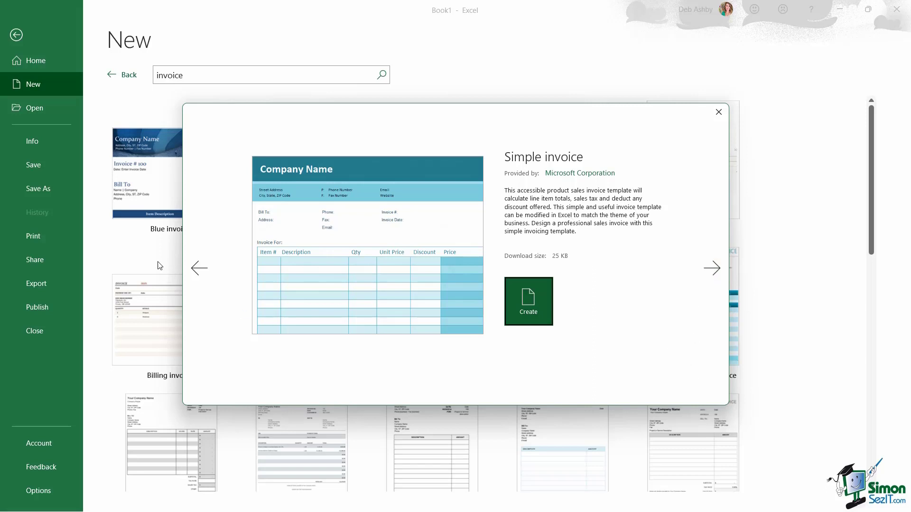
{"action": "left_click", "coordinate": [711, 270]}
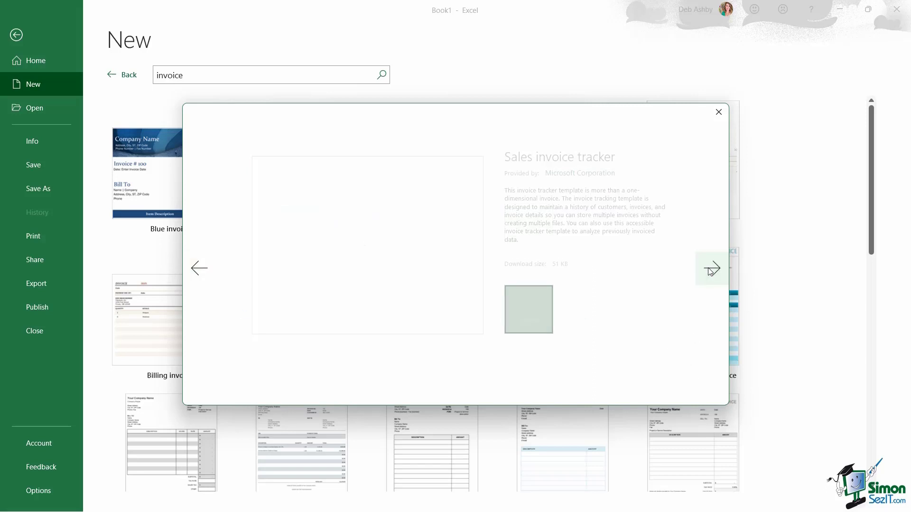
{"action": "left_click", "coordinate": [711, 270]}
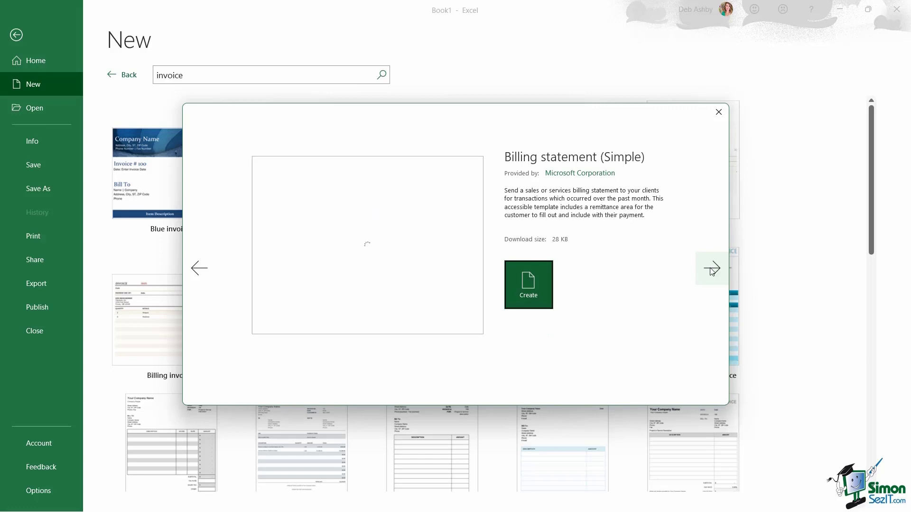
{"action": "left_click", "coordinate": [200, 267]}
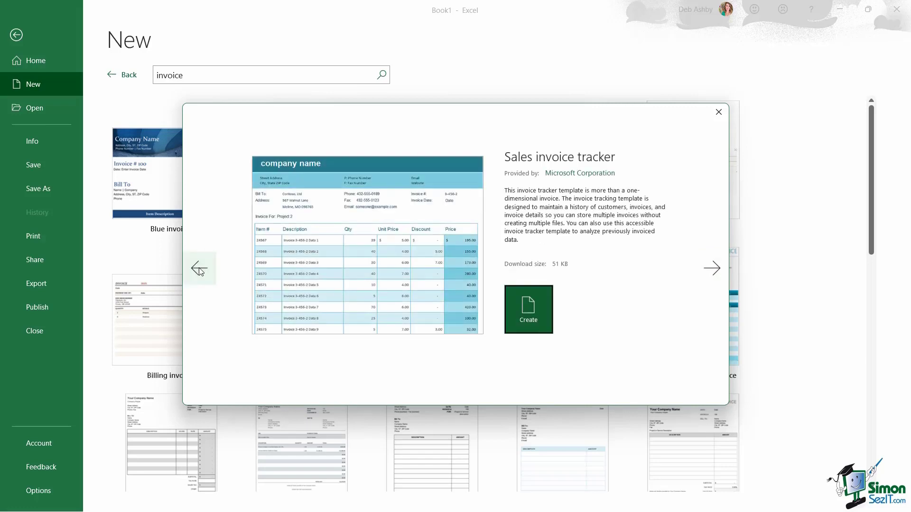
{"action": "left_click", "coordinate": [199, 267]}
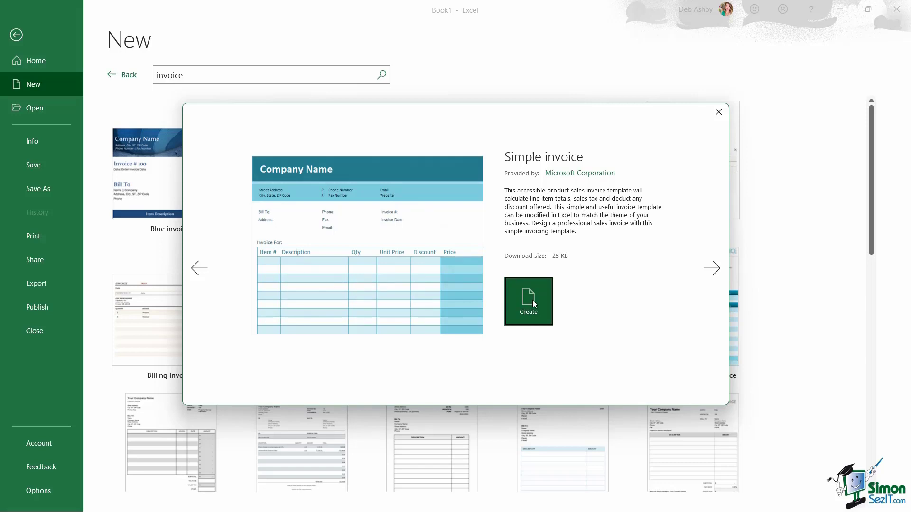
- Create a workbook from Simple invoice and change the B1 company name to 'IT Train Now'
{"action": "left_click", "coordinate": [533, 303]}
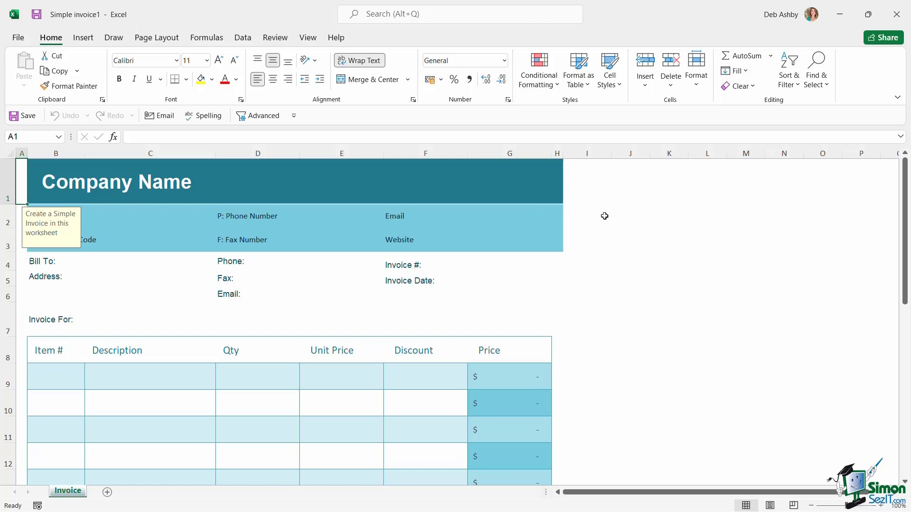
{"action": "left_click", "coordinate": [88, 188]}
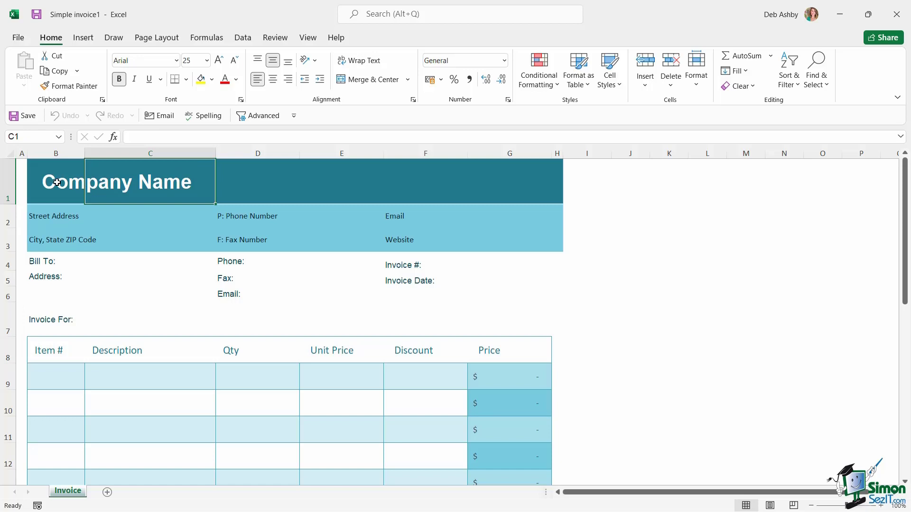
{"action": "left_click", "coordinate": [57, 182]}
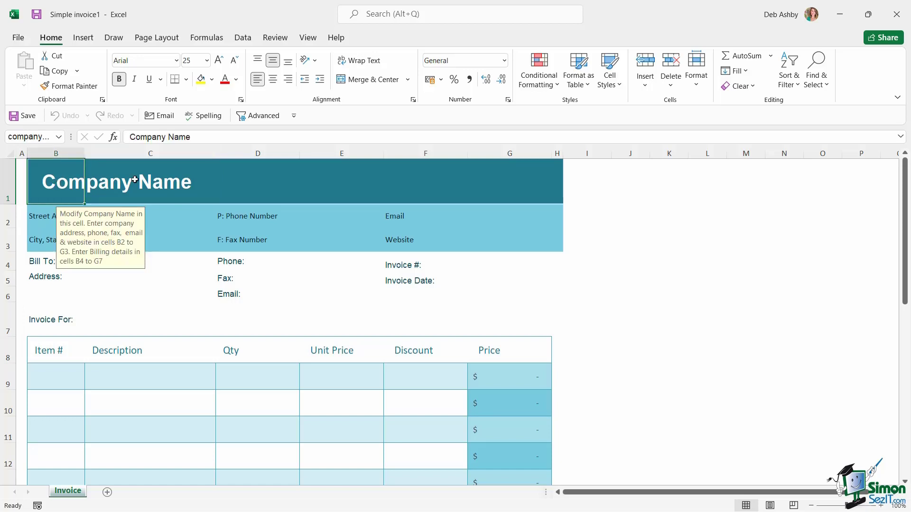
{"action": "type", "text": "IT Train I"}
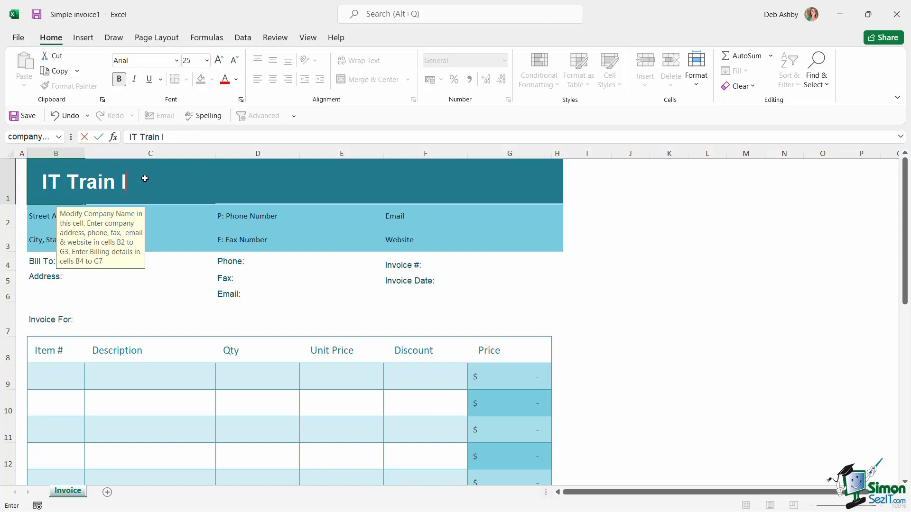
{"action": "key", "text": "BackSpace"}
{"action": "type", "text": "Now"}
{"action": "left_click", "coordinate": [619, 237]}
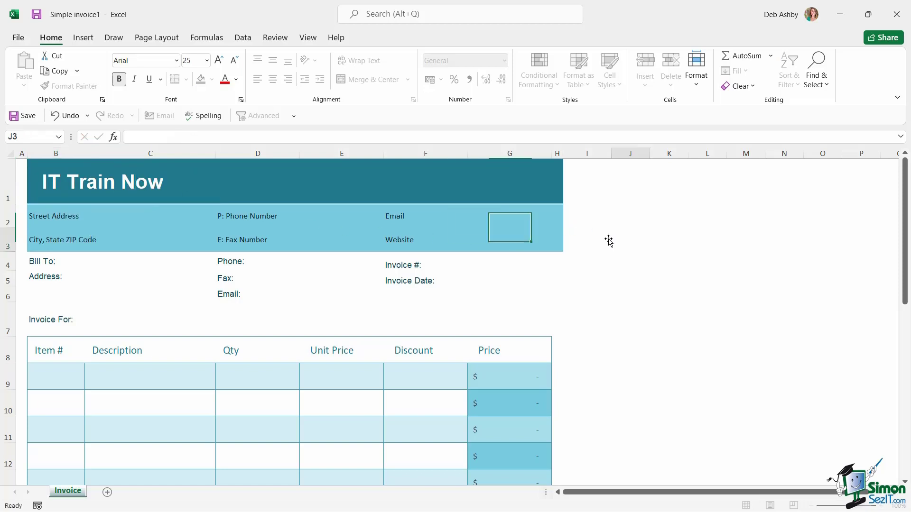
{"action": "left_click", "coordinate": [29, 122]}
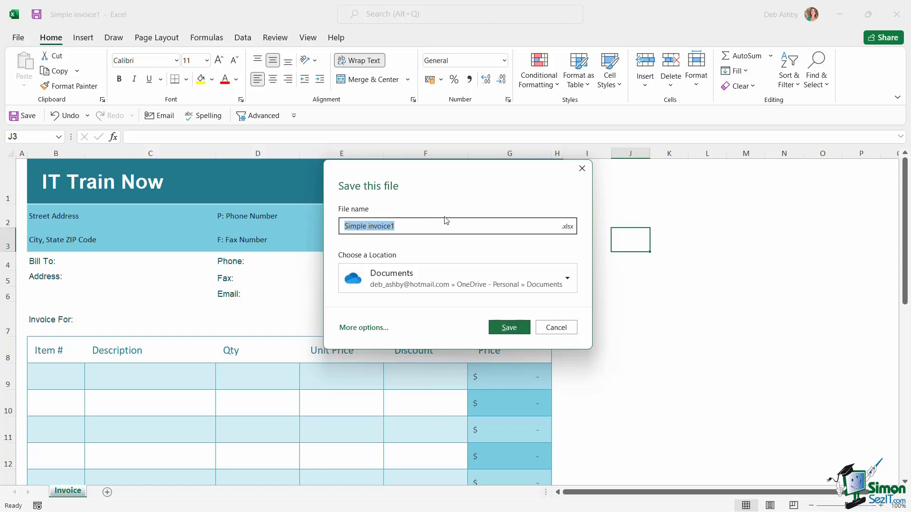
{"action": "left_click", "coordinate": [558, 330]}
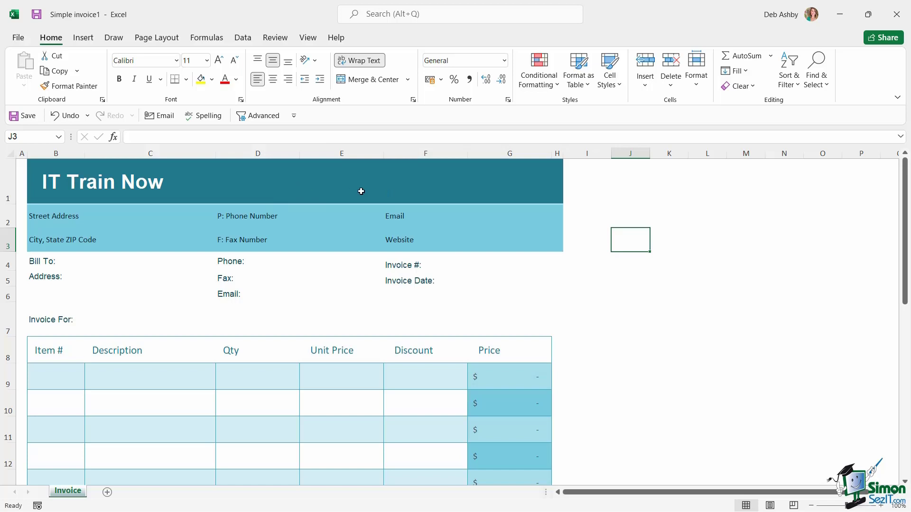
{"action": "left_click", "coordinate": [271, 182]}
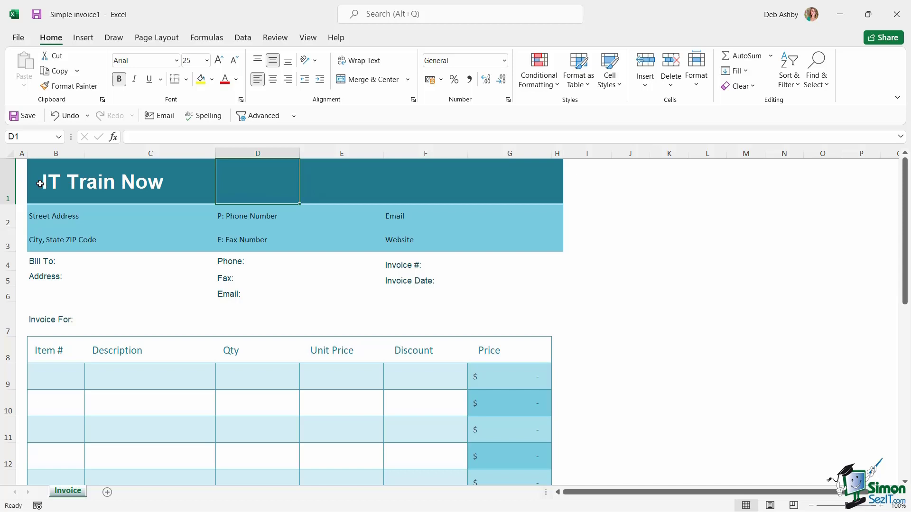
{"action": "left_click_drag", "start_coordinate": [39, 180], "coordinate": [499, 189]}
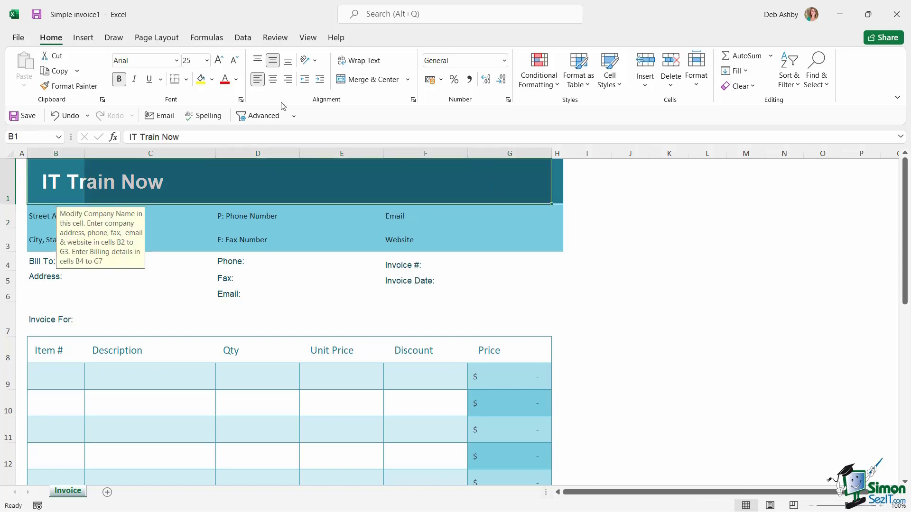
{"action": "left_click", "coordinate": [216, 83]}
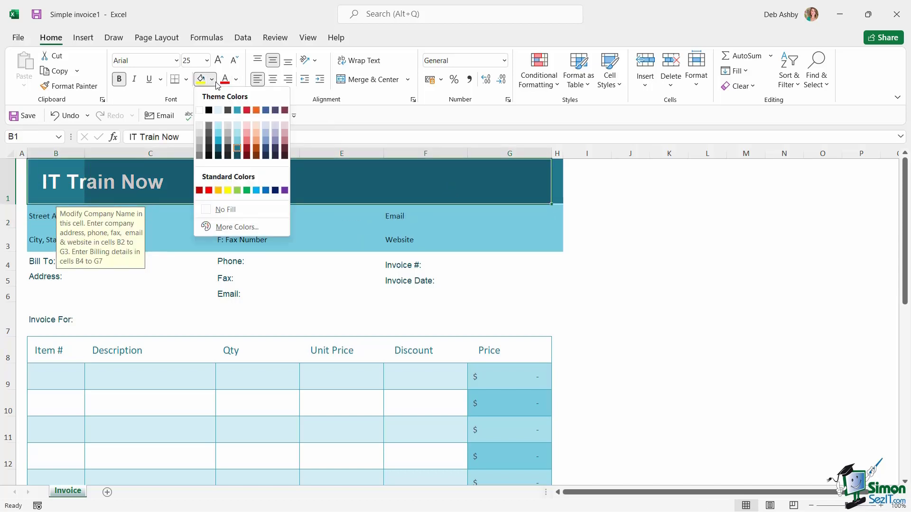
{"action": "key", "text": "Escape"}
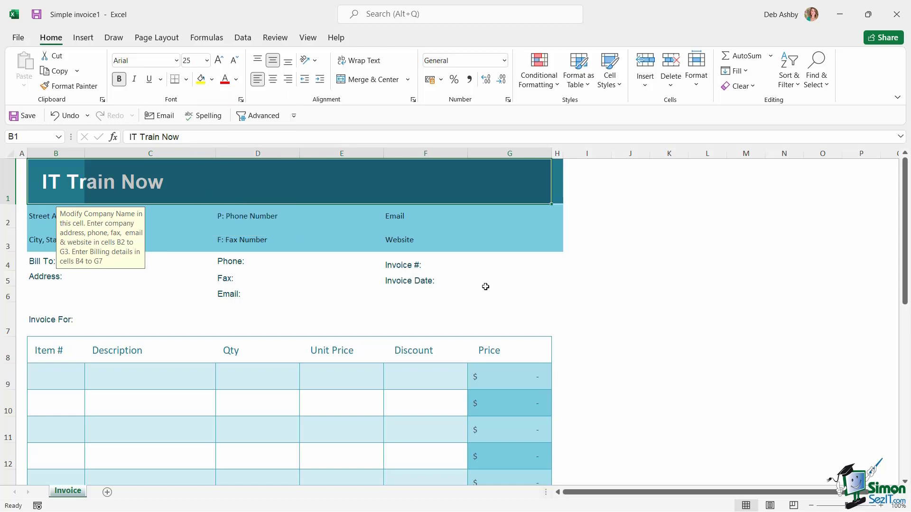
{"action": "left_click", "coordinate": [264, 265]}
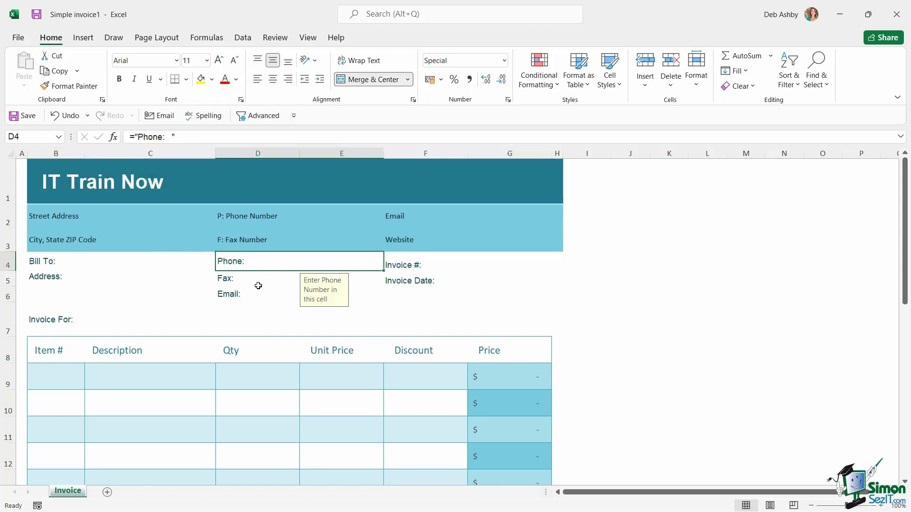
{"action": "left_click", "coordinate": [258, 285]}
{"action": "double_click", "coordinate": [265, 283]}
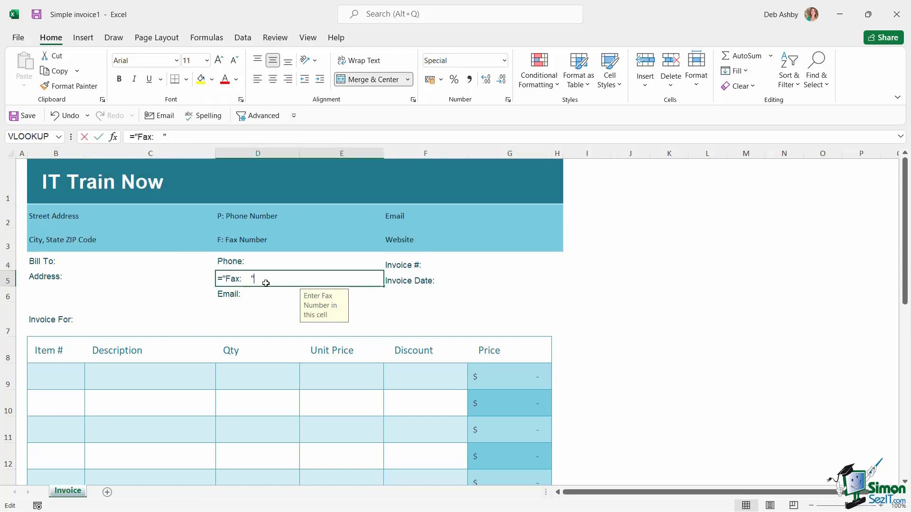
{"action": "left_click", "coordinate": [659, 303]}
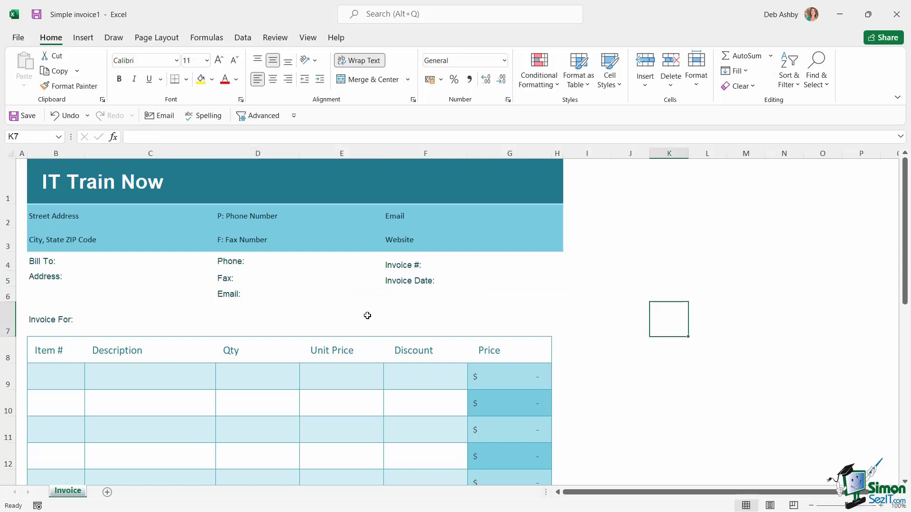
{"action": "scroll", "coordinate": [365, 314], "scroll_direction": "down", "scroll_amount": 3}
{"action": "scroll", "coordinate": [364, 312], "scroll_direction": "up", "scroll_amount": 1}
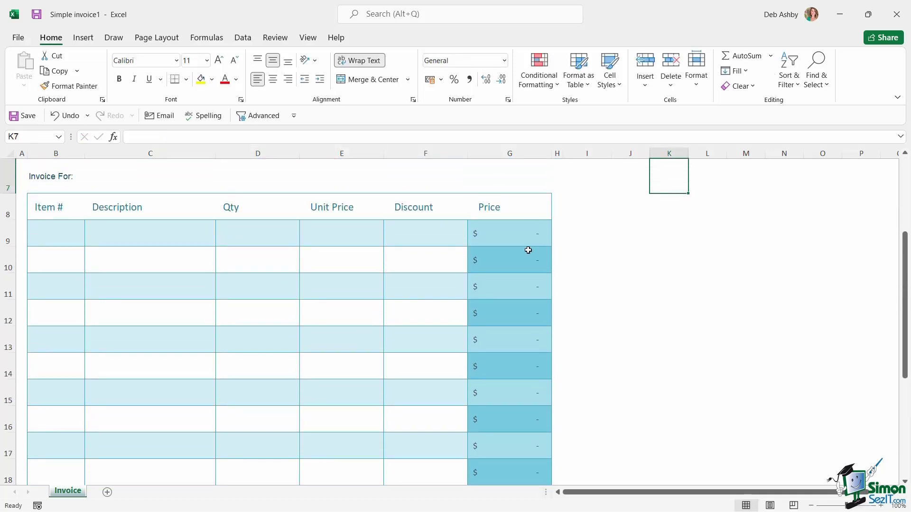
{"action": "left_click", "coordinate": [513, 232]}
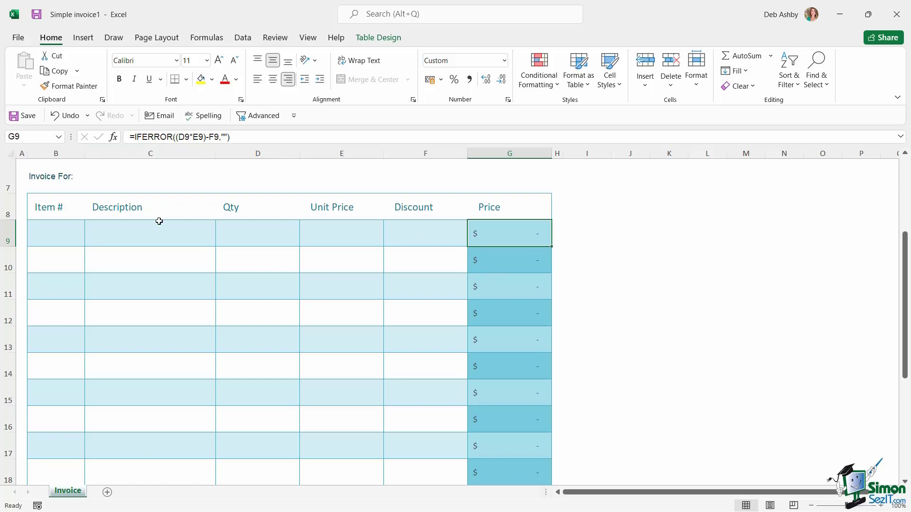
{"action": "left_click", "coordinate": [46, 240]}
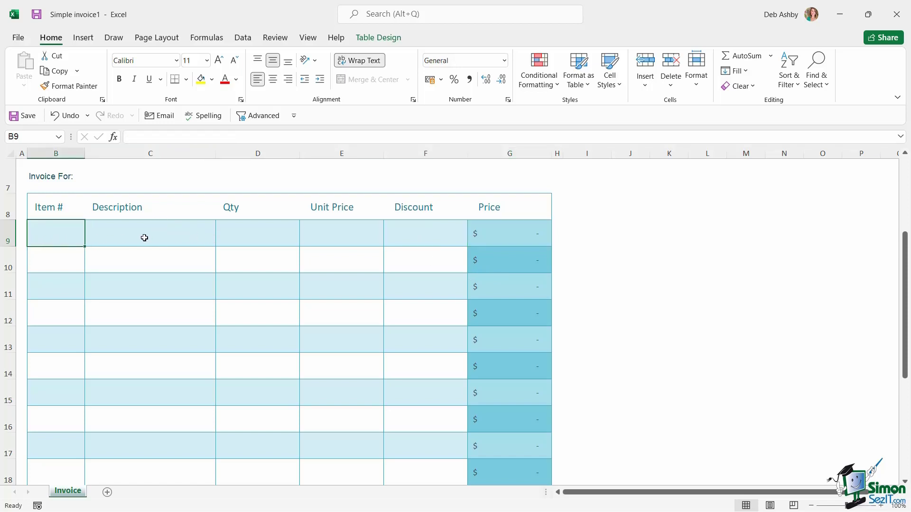
{"action": "left_click", "coordinate": [144, 237]}
{"action": "left_click", "coordinate": [238, 236]}
{"action": "left_click", "coordinate": [340, 236]}
{"action": "left_click", "coordinate": [411, 235]}
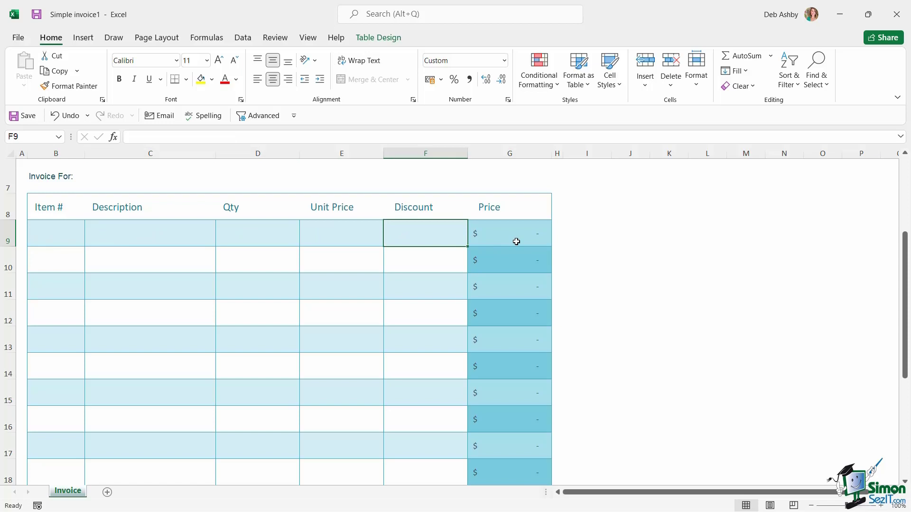
{"action": "left_click", "coordinate": [516, 242]}
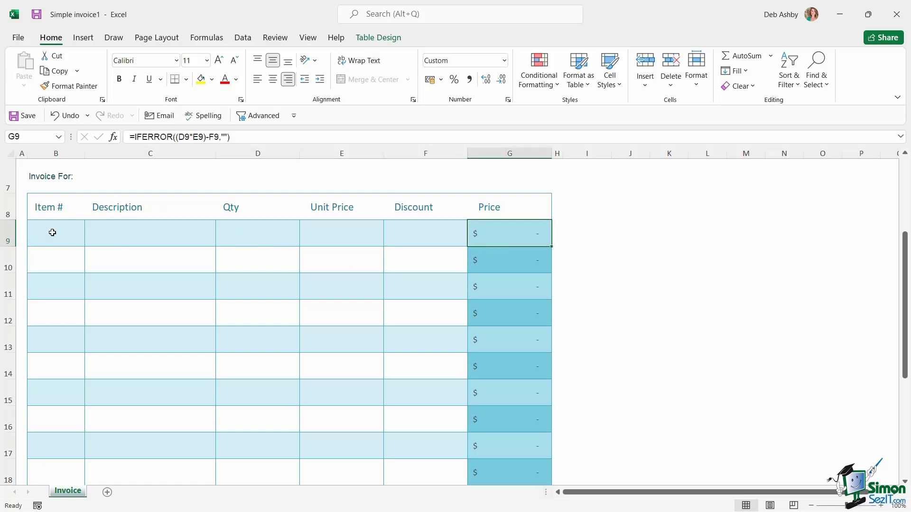
{"action": "left_click", "coordinate": [52, 232]}
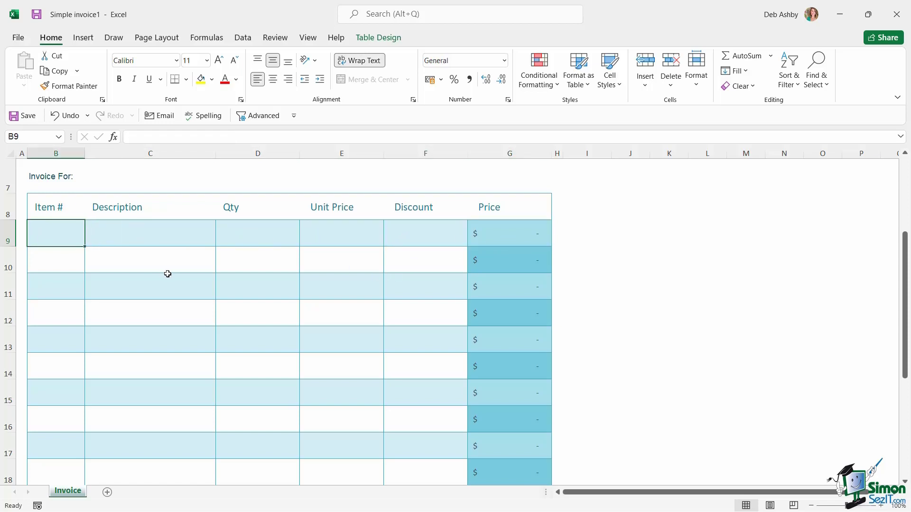
- Fill B9:F9 with item 1, Webinar, quantity 1, unit price 250 and discount 0
{"action": "type", "text": "1"}
{"action": "key", "text": "Tab"}
{"action": "type", "text": "Webinar"}
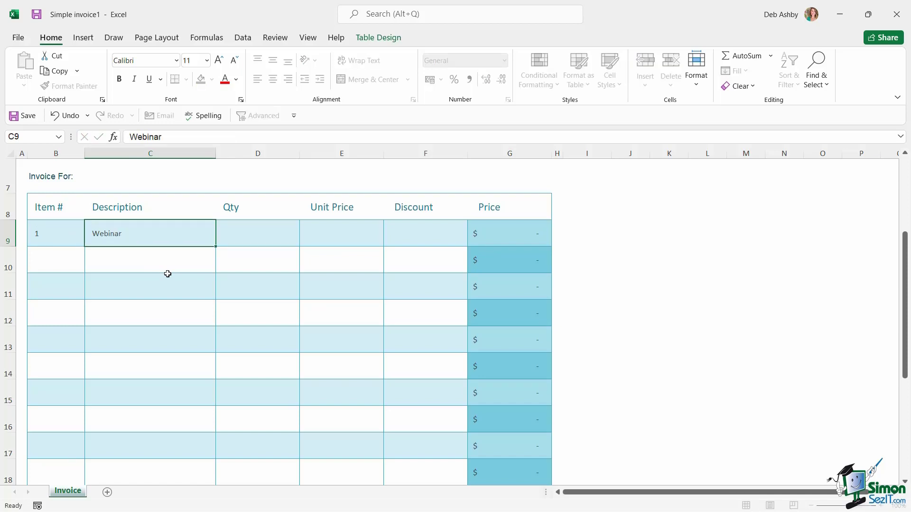
{"action": "key", "text": "Tab"}
{"action": "type", "text": "1"}
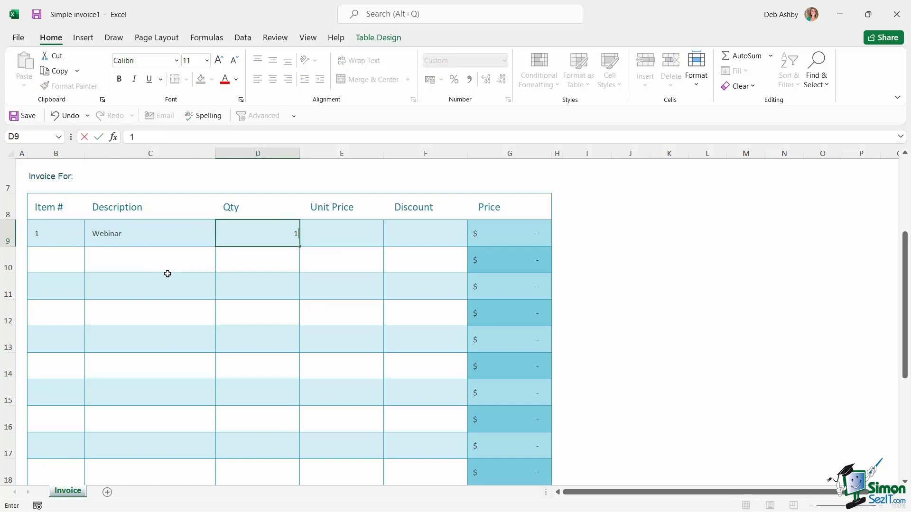
{"action": "key", "text": "Tab"}
{"action": "type", "text": "250"}
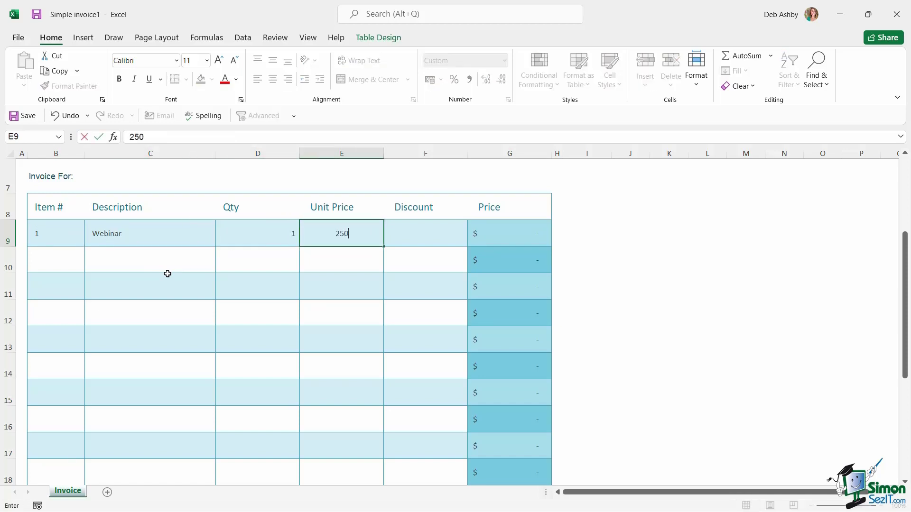
{"action": "key", "text": "Tab"}
{"action": "type", "text": "0"}
{"action": "key", "text": "Tab"}
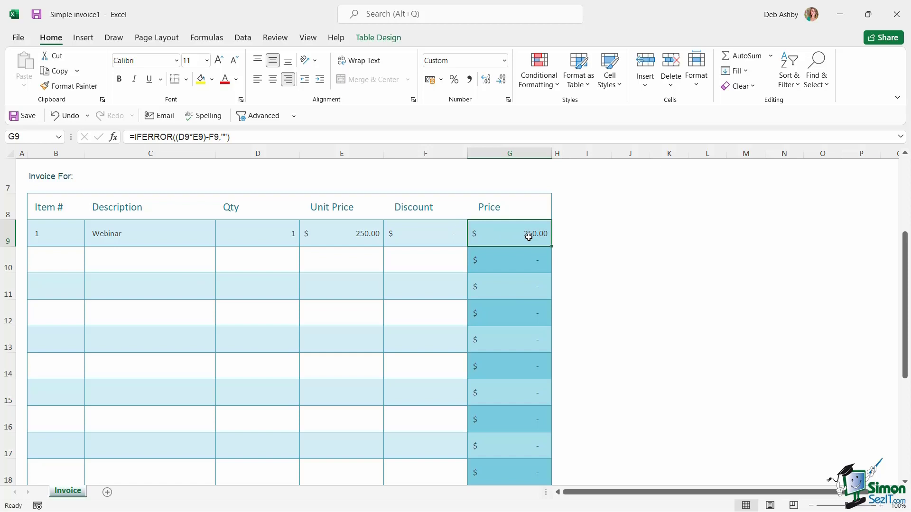
{"action": "left_click", "coordinate": [626, 242]}
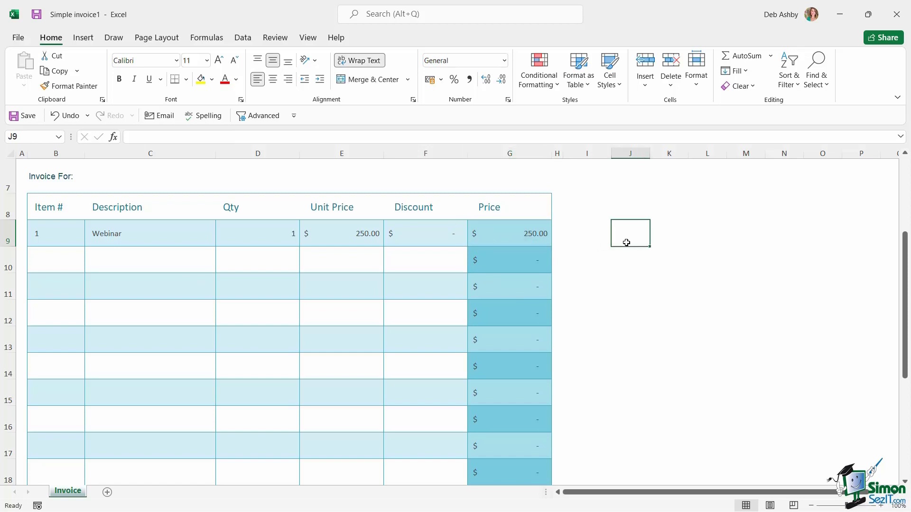
{"action": "scroll", "coordinate": [600, 239], "scroll_direction": "up", "scroll_amount": 2}
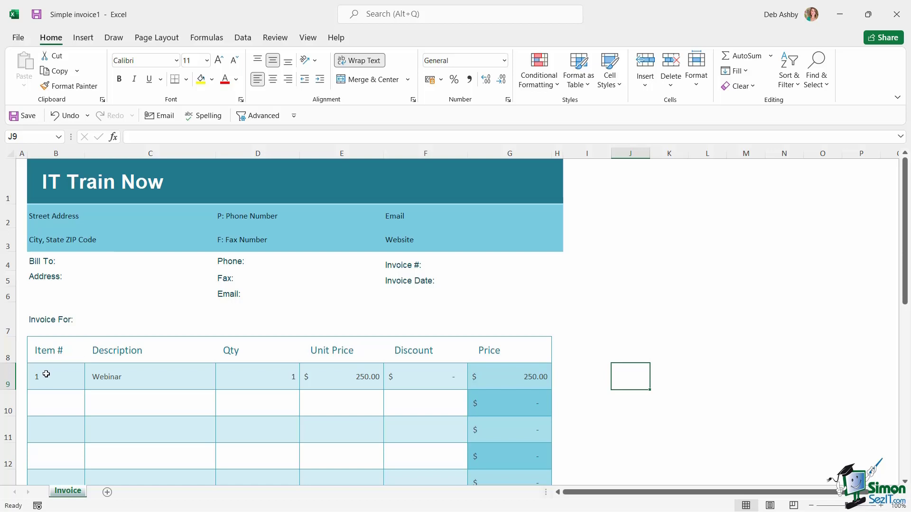
- Clear the sample Webinar line from row 9 (B9:G9)
{"action": "left_click_drag", "start_coordinate": [42, 374], "coordinate": [521, 374]}
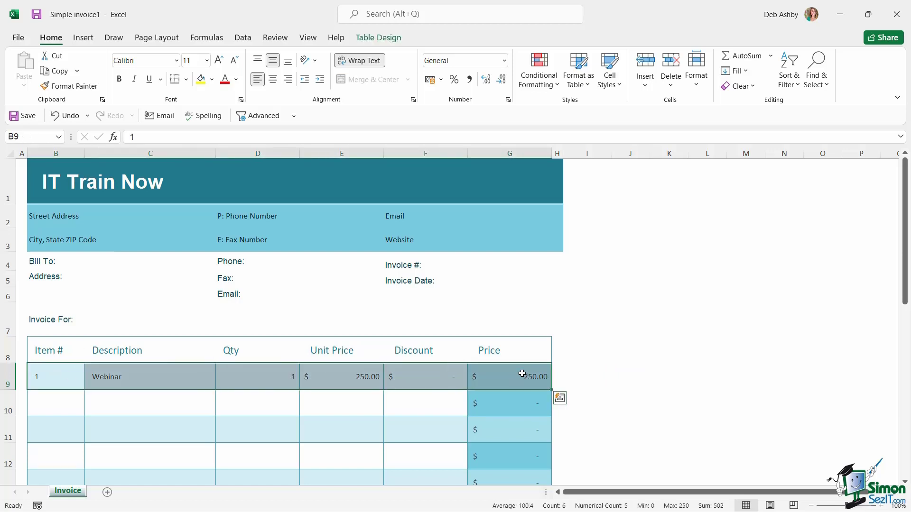
{"action": "key", "text": "Delete"}
{"action": "left_click", "coordinate": [609, 351]}
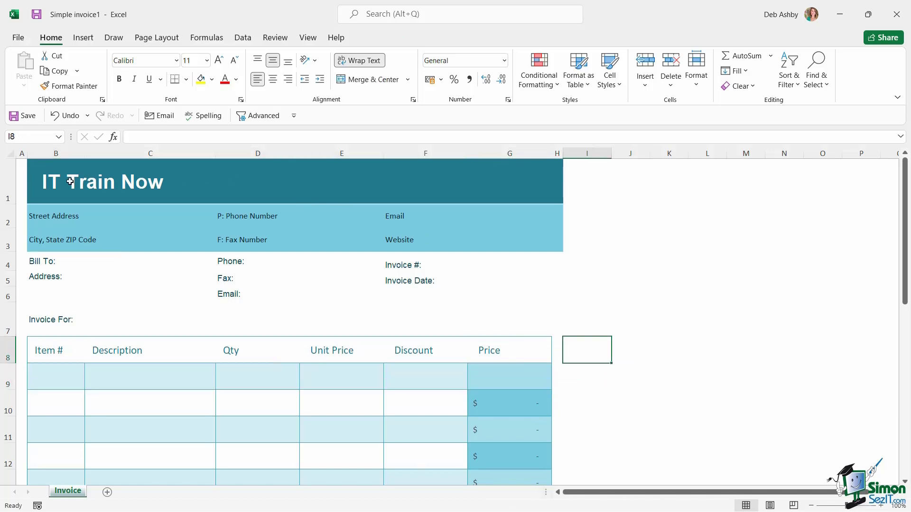
- Fill the IT Train Now header cells B1:E1 with dark red
{"action": "left_click_drag", "start_coordinate": [45, 172], "coordinate": [558, 173]}
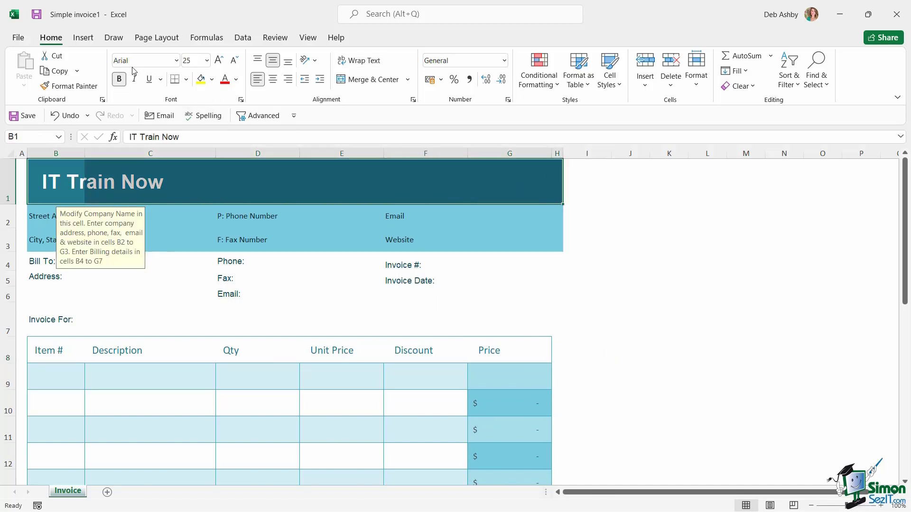
{"action": "left_click", "coordinate": [212, 79]}
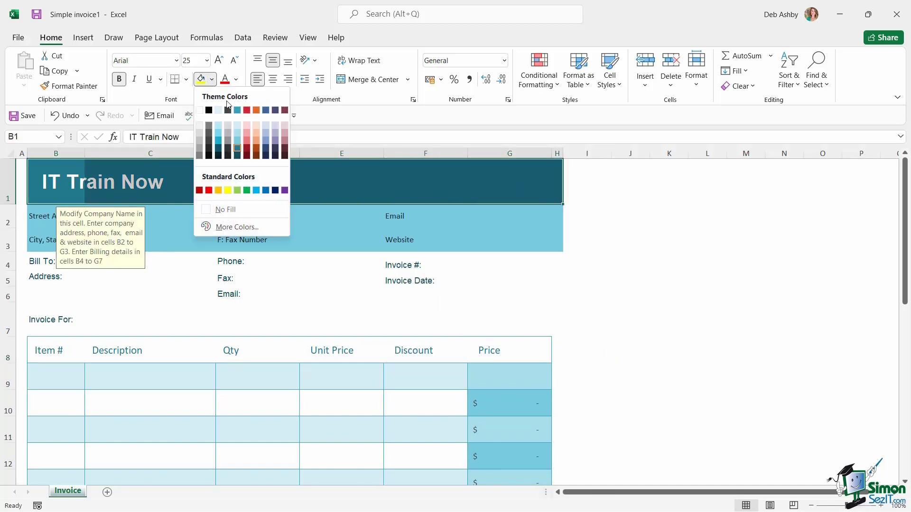
{"action": "left_click", "coordinate": [285, 147]}
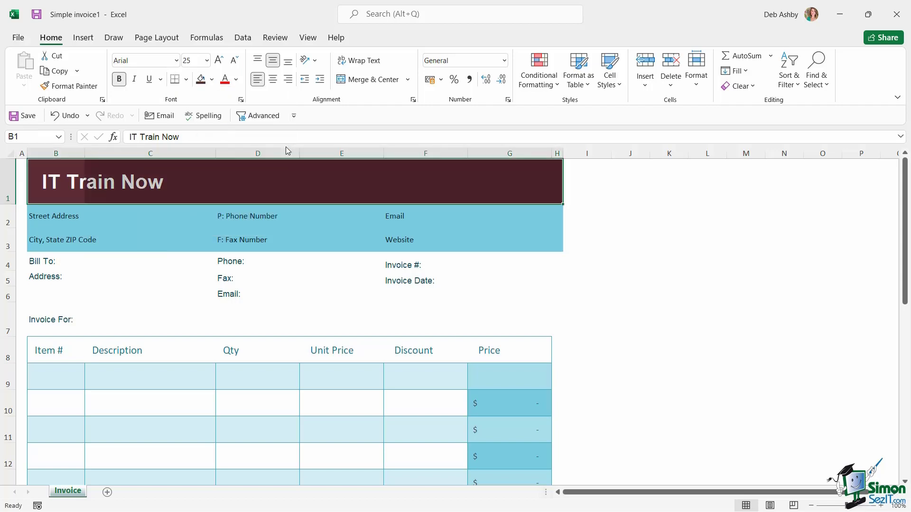
{"action": "left_click", "coordinate": [656, 293]}
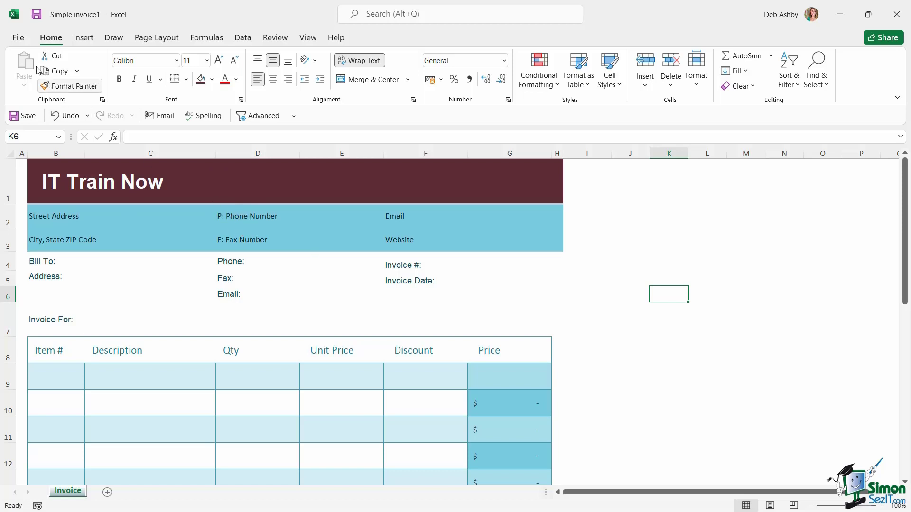
- Open the Save As dialog via File > Save As > Browse
{"action": "left_click", "coordinate": [21, 37]}
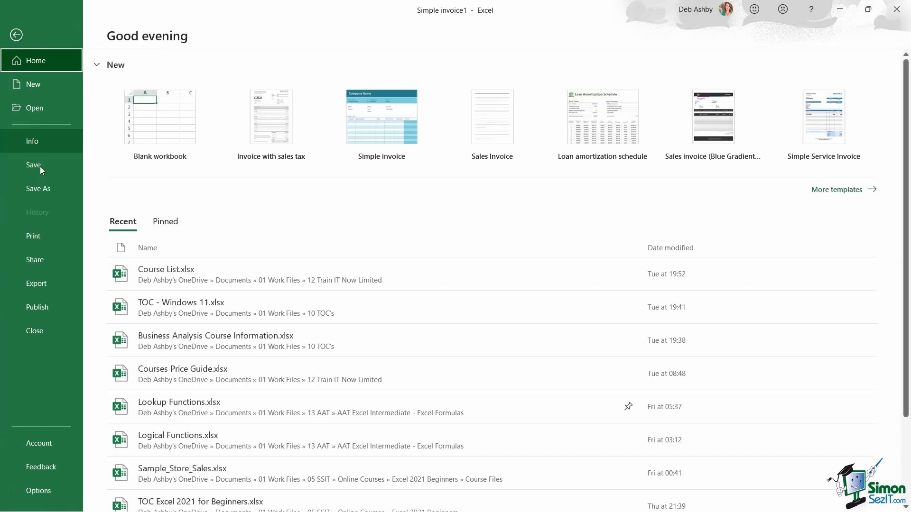
{"action": "left_click", "coordinate": [44, 188]}
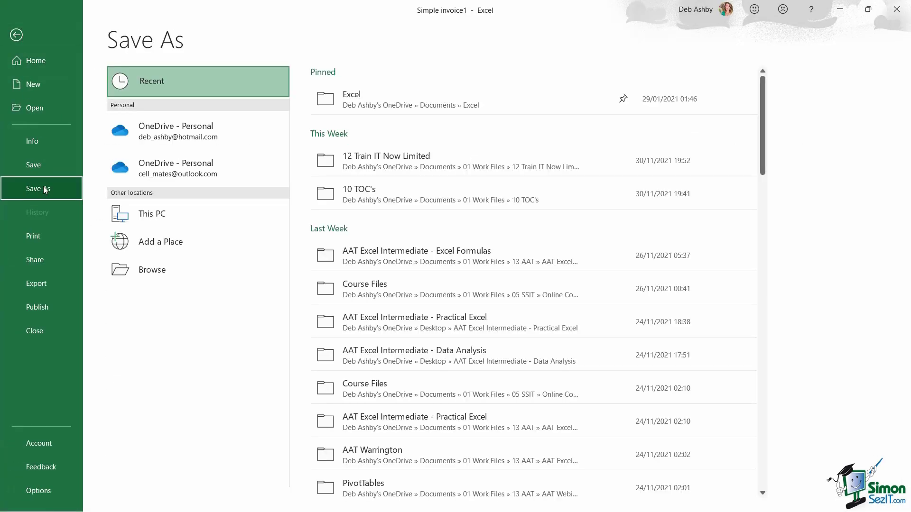
{"action": "left_click", "coordinate": [201, 266]}
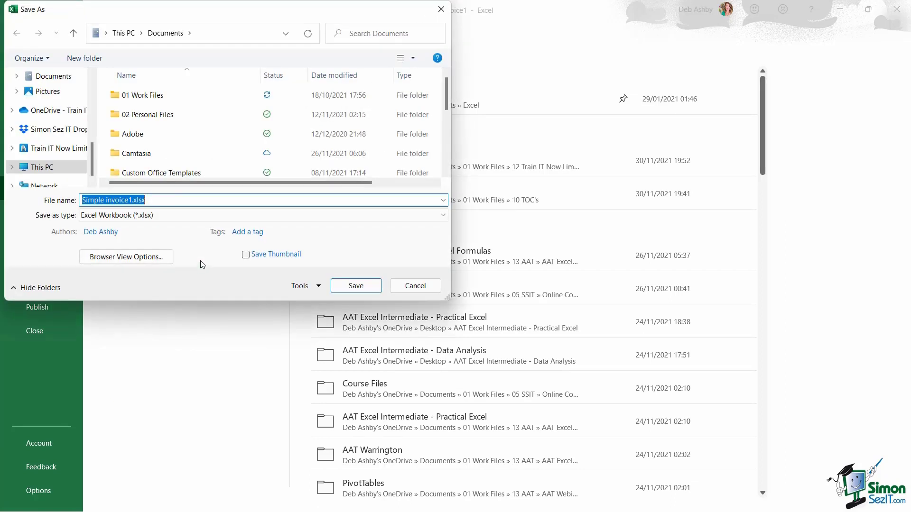
- Target the Desktop folder and rename the file to 'Train IT Now Invoice Template'
{"action": "scroll", "coordinate": [97, 85], "scroll_direction": "up", "scroll_amount": 5}
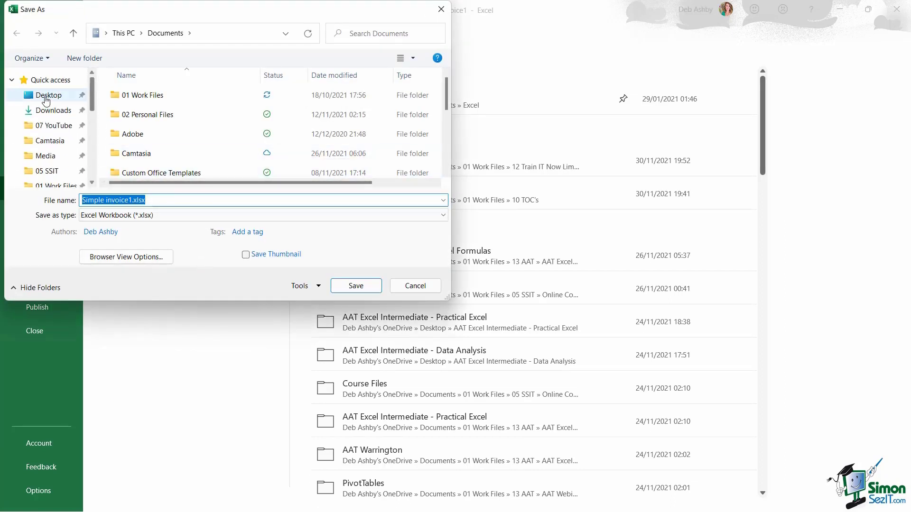
{"action": "left_click", "coordinate": [48, 96]}
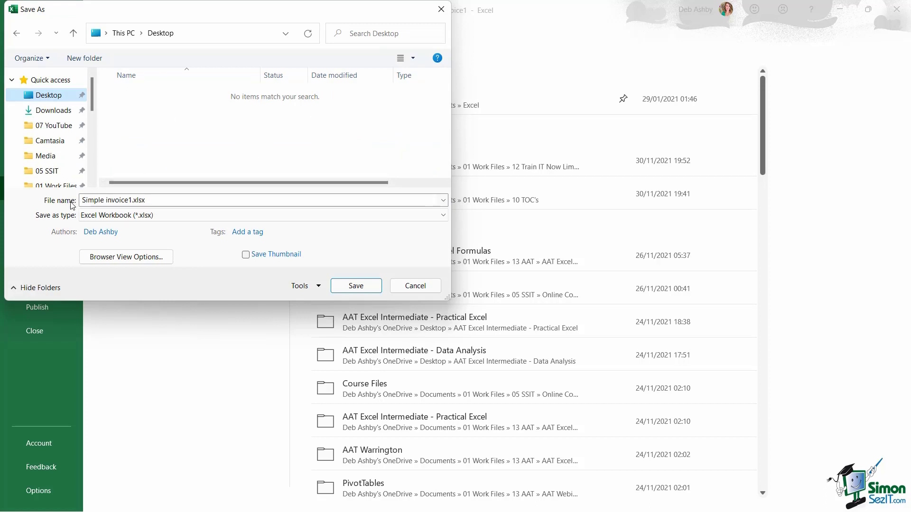
{"action": "triple_click", "coordinate": [119, 199]}
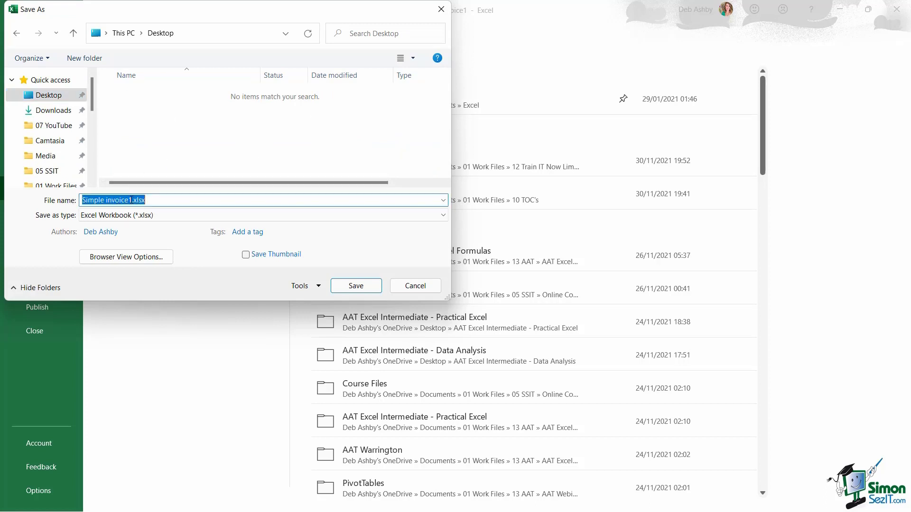
{"action": "left_click_drag", "start_coordinate": [131, 200], "coordinate": [81, 200]}
{"action": "type", "text": "Trai"}
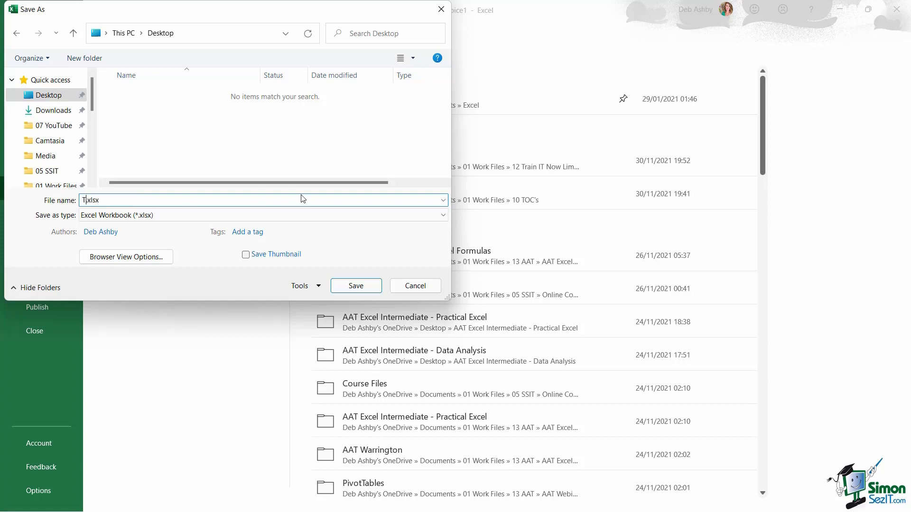
{"action": "type", "text": "n IT Now"}
{"action": "type", "text": "Invoice Template"}
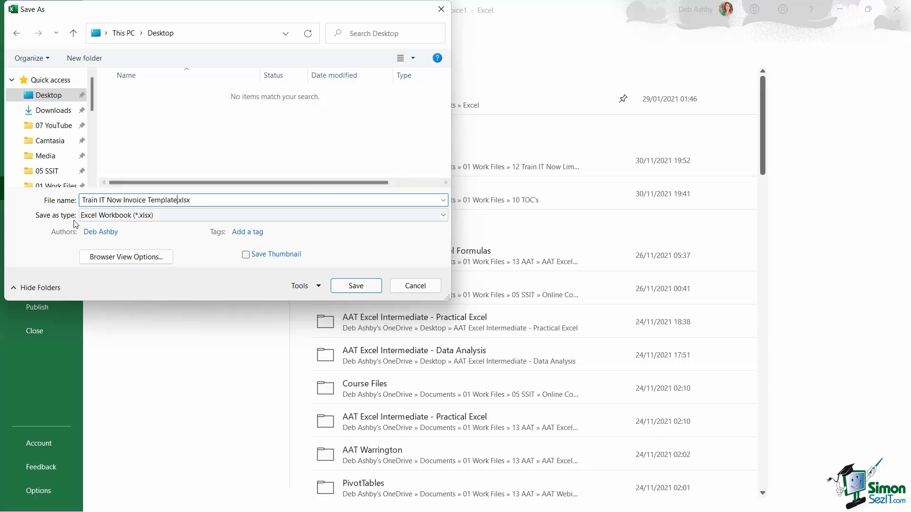
- Save the invoice as an Excel Template (*.xltx) named Train IT Now Invoice Template
{"action": "left_click", "coordinate": [444, 216]}
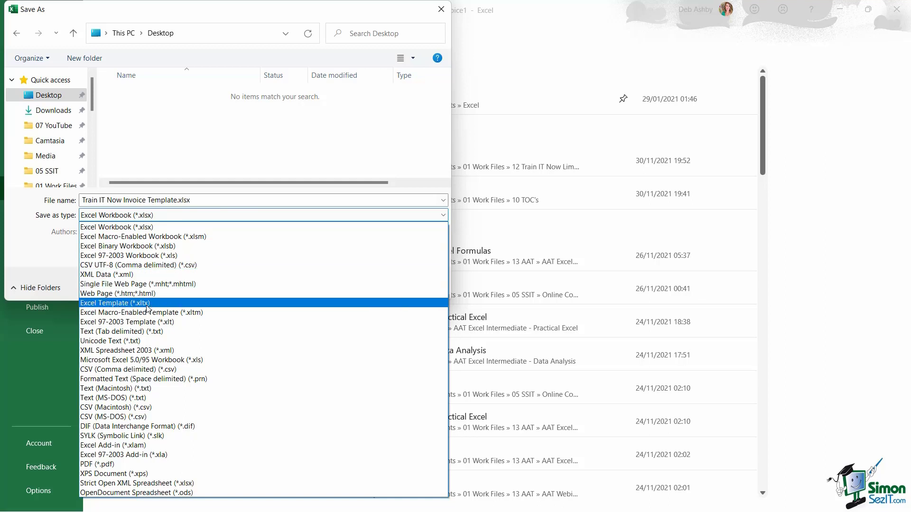
{"action": "left_click", "coordinate": [158, 308]}
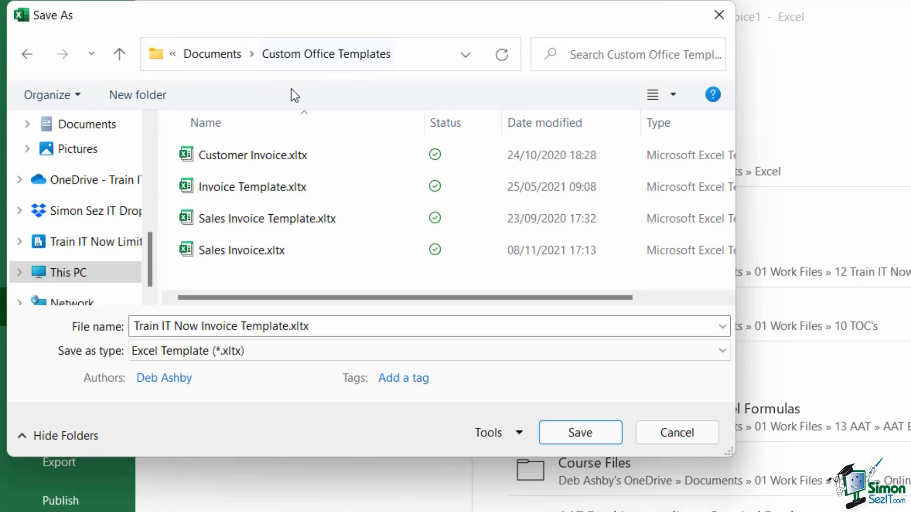
{"action": "left_click", "coordinate": [579, 442]}
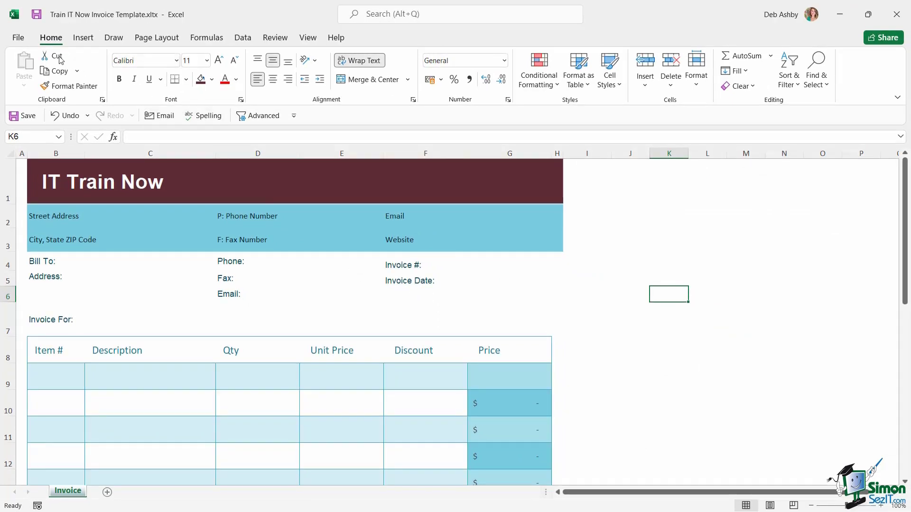
- Close the template workbook with Ctrl+W and return to the backstage Home page
{"action": "key", "text": "ctrl+w"}
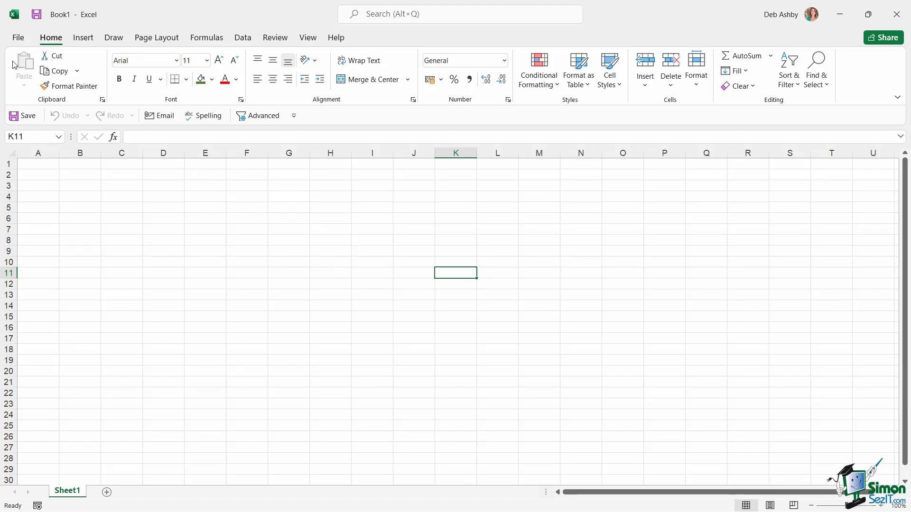
{"action": "left_click", "coordinate": [17, 39]}
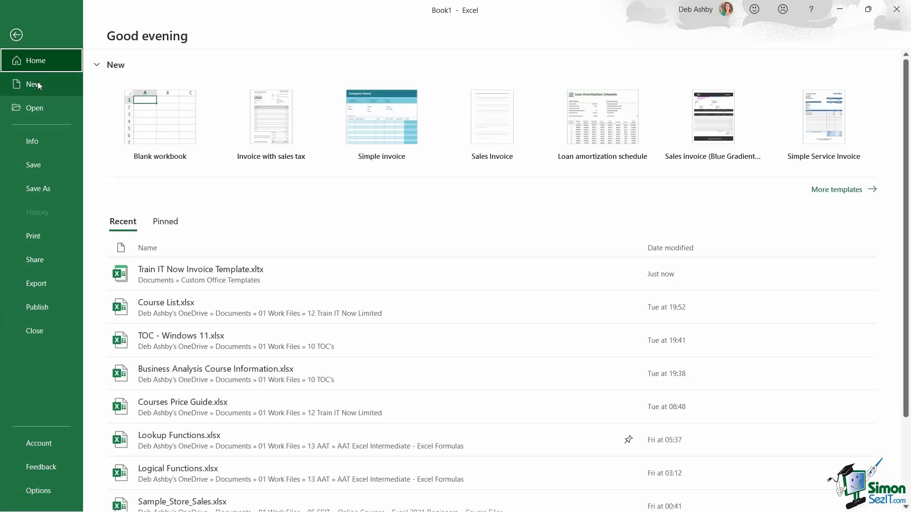
- Browse the New page's Personal templates to locate Train IT Now Invoice Template
{"action": "left_click", "coordinate": [38, 84]}
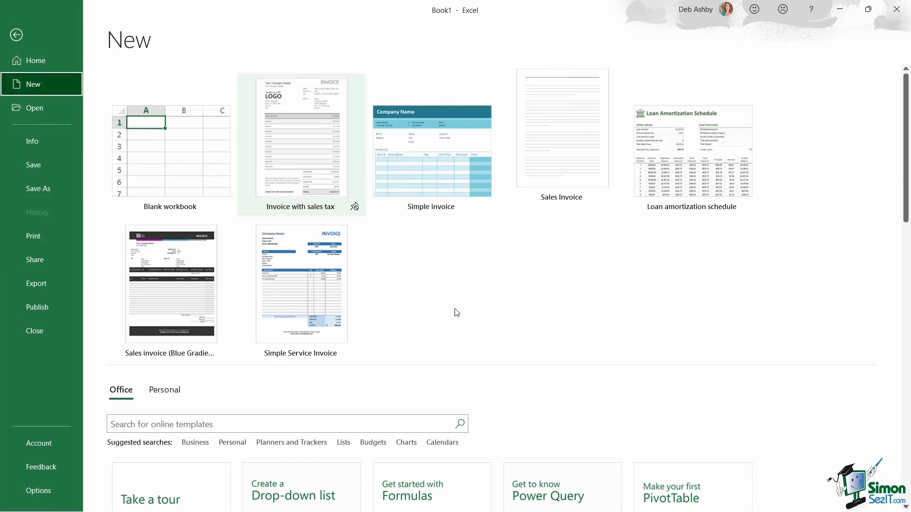
{"action": "scroll", "coordinate": [466, 316], "scroll_direction": "down", "scroll_amount": 1}
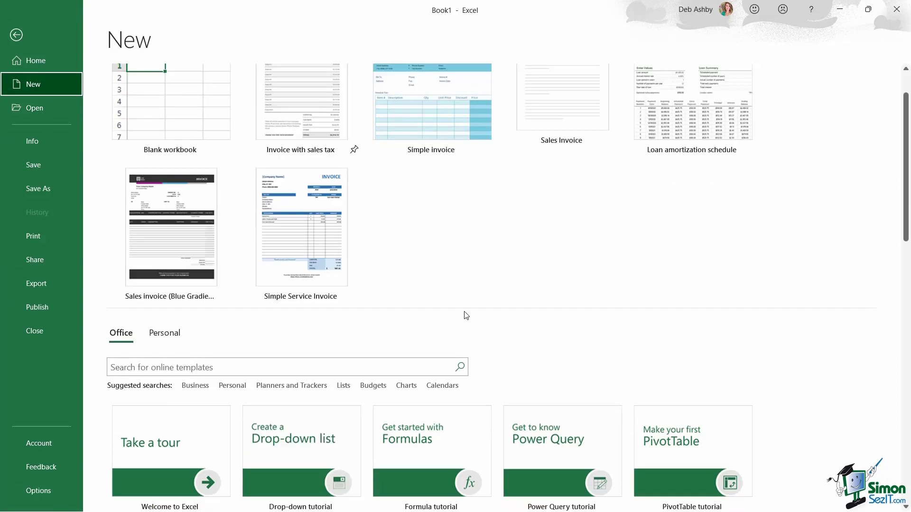
{"action": "left_click", "coordinate": [170, 337]}
{"action": "scroll", "coordinate": [503, 319], "scroll_direction": "down", "scroll_amount": 2}
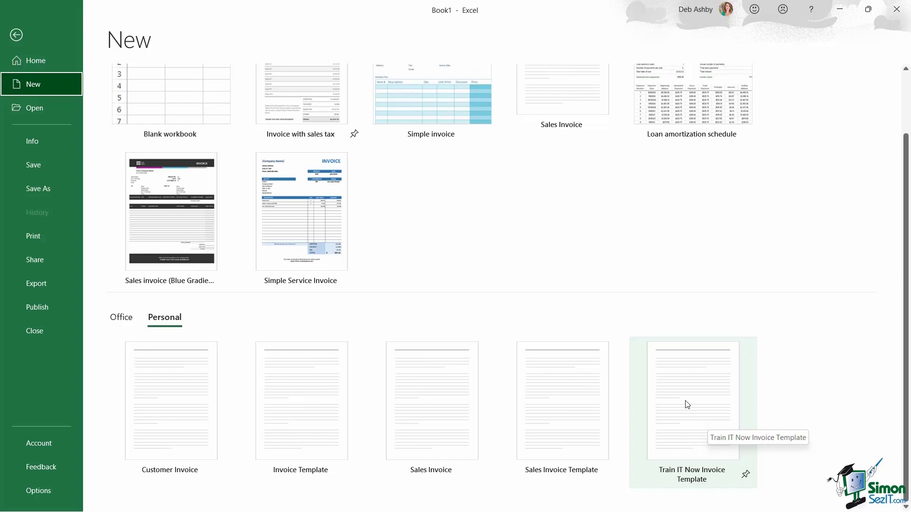
- Create a new workbook from the Train IT Now Invoice Template personal template
{"action": "left_click", "coordinate": [688, 404]}
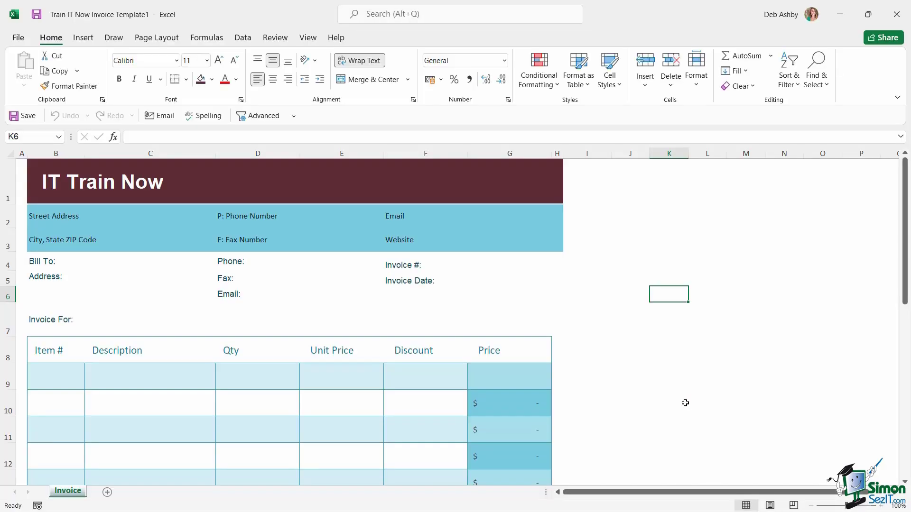